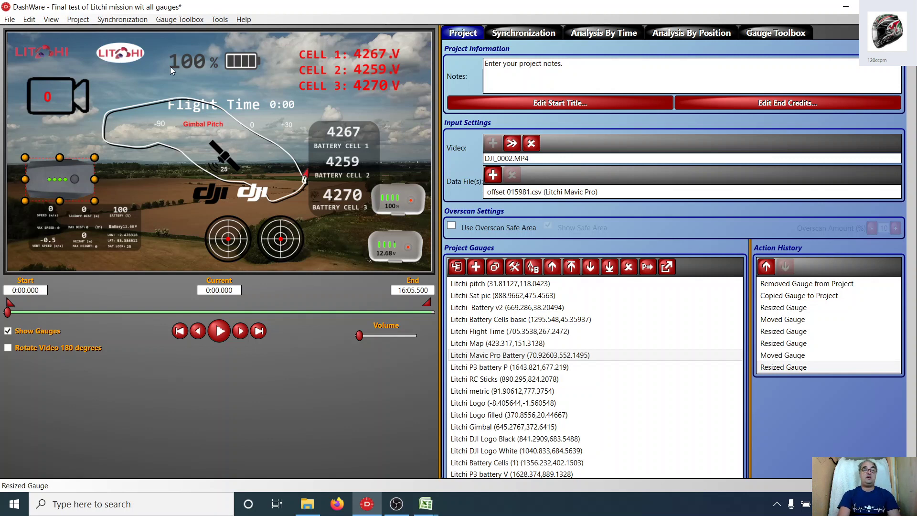
# Inspect the latitude, longitude, altitude and max_altitude(m) headers in the offset 015981.csv log
pyautogui.click(123, 54)
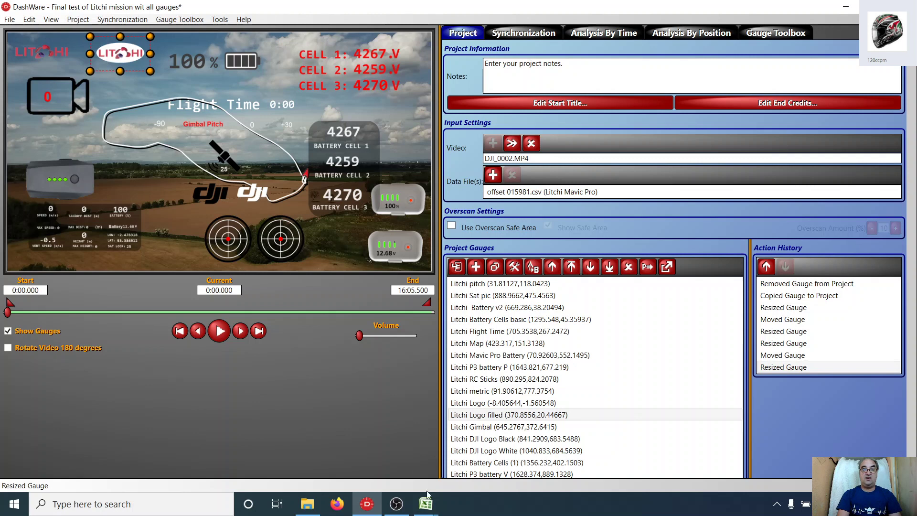
pyautogui.moveTo(429, 513)
pyautogui.click(409, 487)
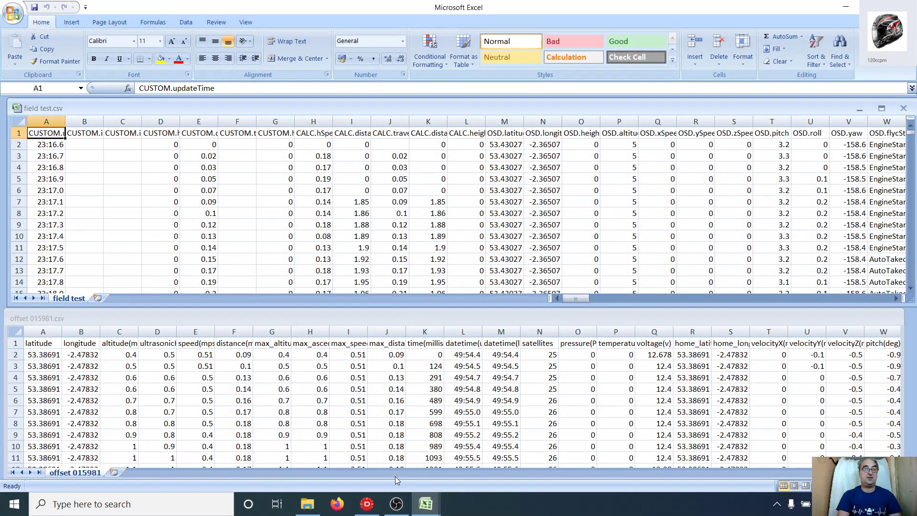
pyautogui.click(40, 339)
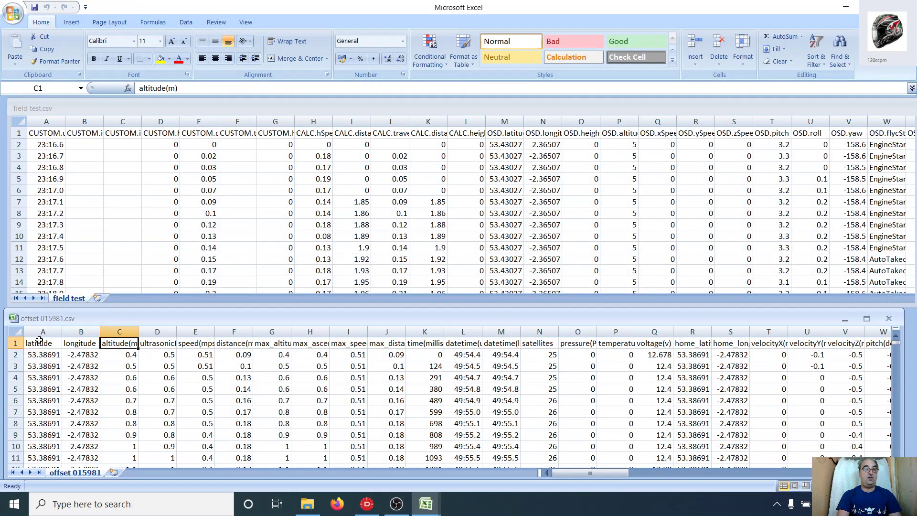
pyautogui.click(39, 340)
pyautogui.press('Right')
pyautogui.press('Right')
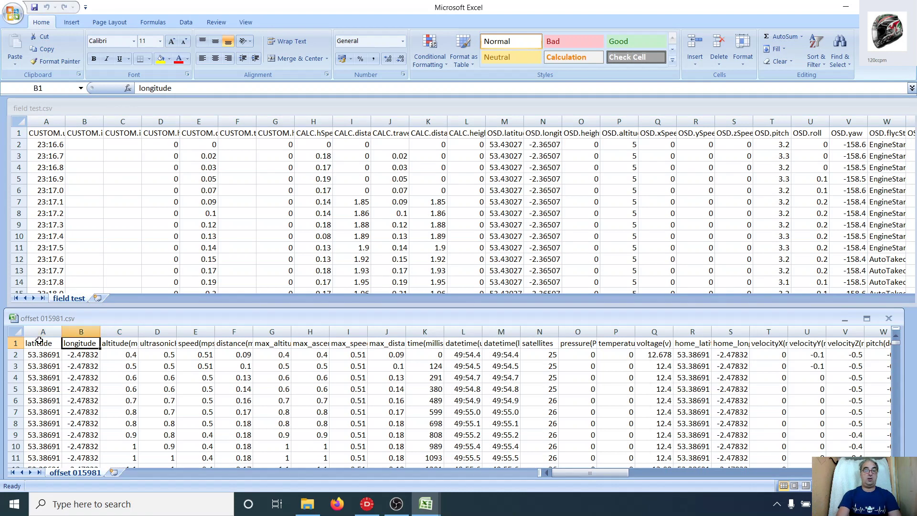
pyautogui.press('Right')
pyautogui.press('Right')
pyautogui.press('Right')
pyautogui.press('Right')
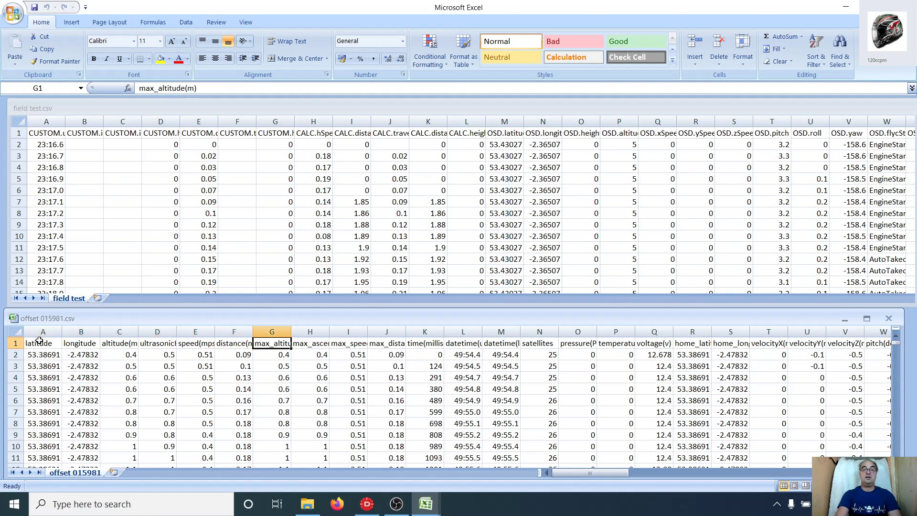
# Review the CUSTOM.isPhoto, CUSTOM.isVideo and CALC headers in field test.csv, then select offset 015981.csv in DashWare
pyautogui.click(46, 136)
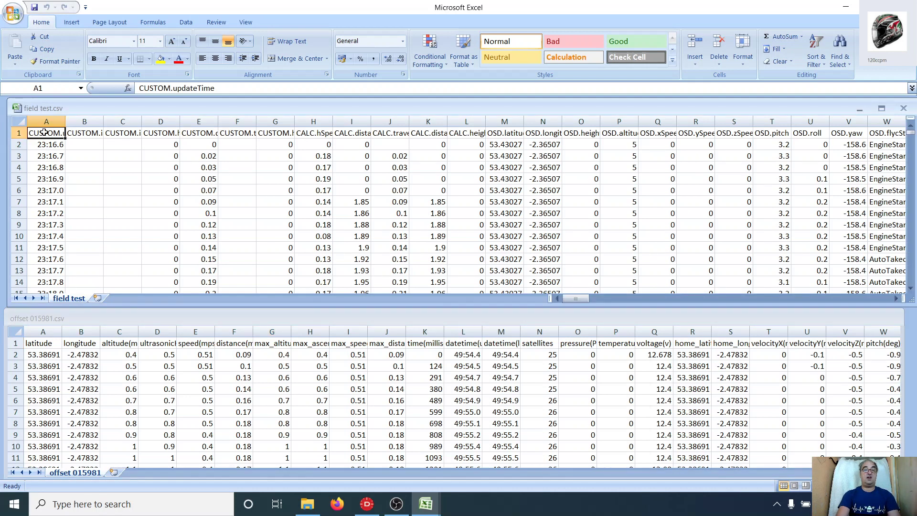
pyautogui.press('Right')
pyautogui.press('Right')
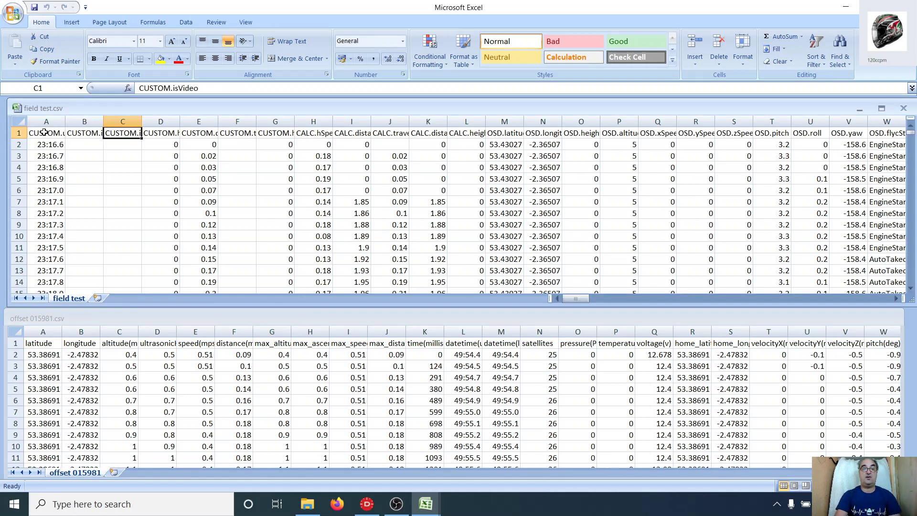
pyautogui.press('Right')
pyautogui.press('Right')
pyautogui.press('Right')
pyautogui.press('Right')
pyautogui.press('Right')
pyautogui.press('Right')
pyautogui.press('Right')
pyautogui.press('Right')
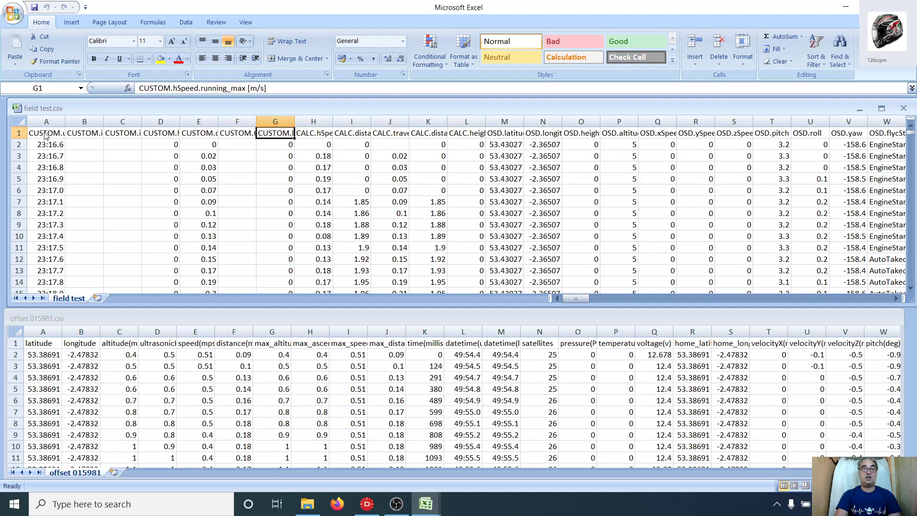
pyautogui.press('Right')
pyautogui.press('Right')
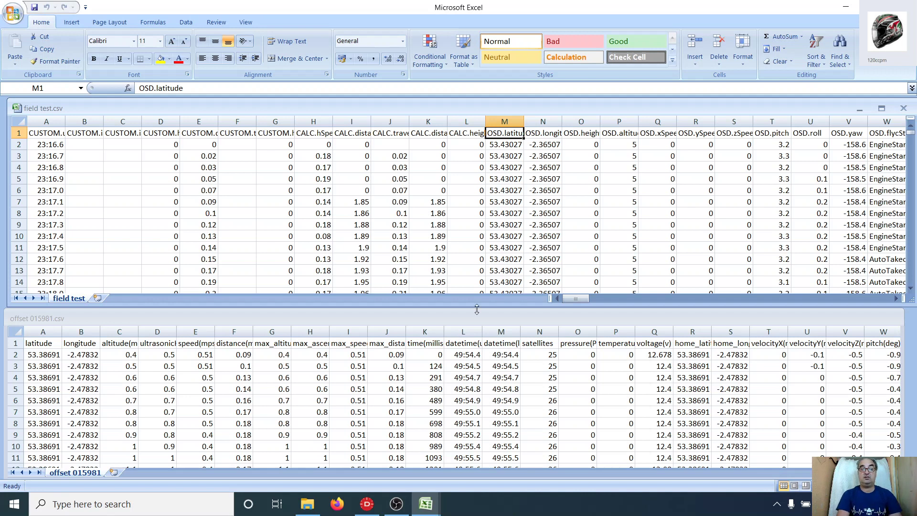
pyautogui.click(844, 9)
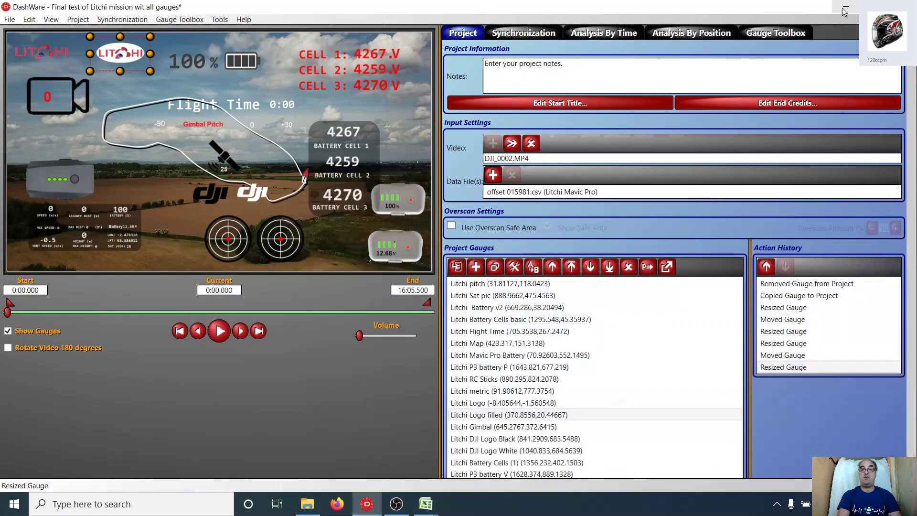
pyautogui.click(600, 192)
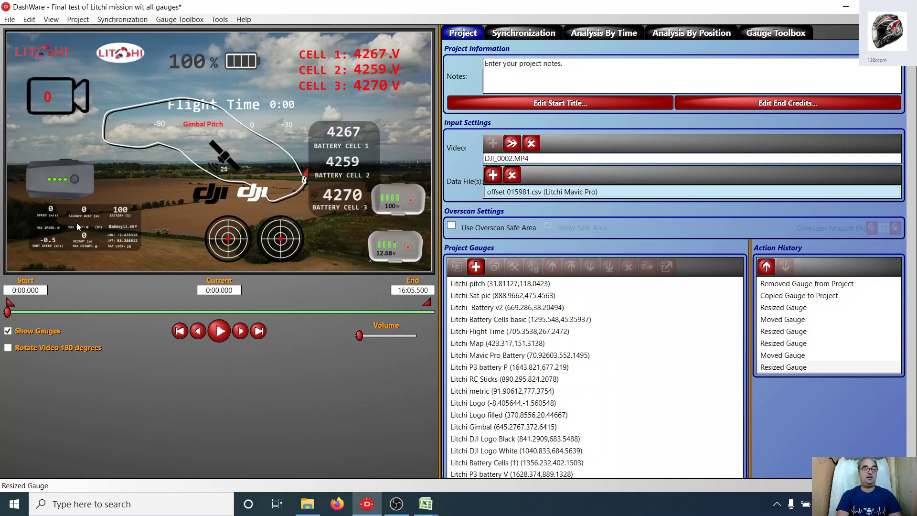
# Widen, raise and resize the Mavic Pro battery gauge while scrubbing the preview to about 1:43
pyautogui.click(70, 187)
pyautogui.moveTo(94, 181); pyautogui.dragTo(154, 186)
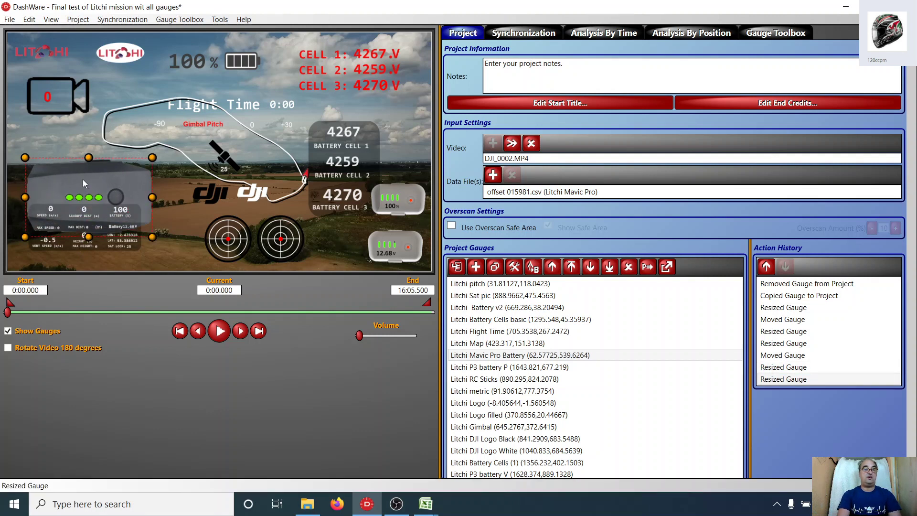
pyautogui.moveTo(82, 181); pyautogui.dragTo(95, 150)
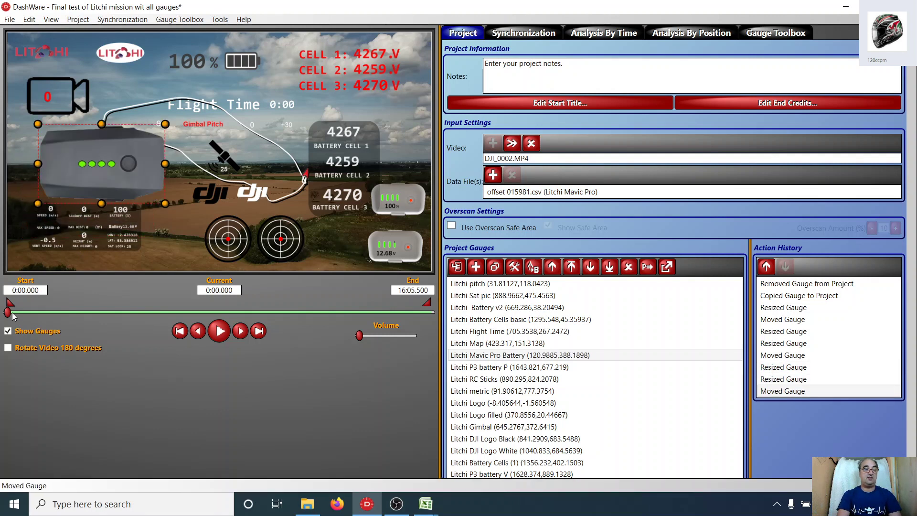
pyautogui.click(49, 313)
pyautogui.moveTo(102, 319); pyautogui.dragTo(0, 318)
pyautogui.moveTo(165, 124); pyautogui.dragTo(113, 182)
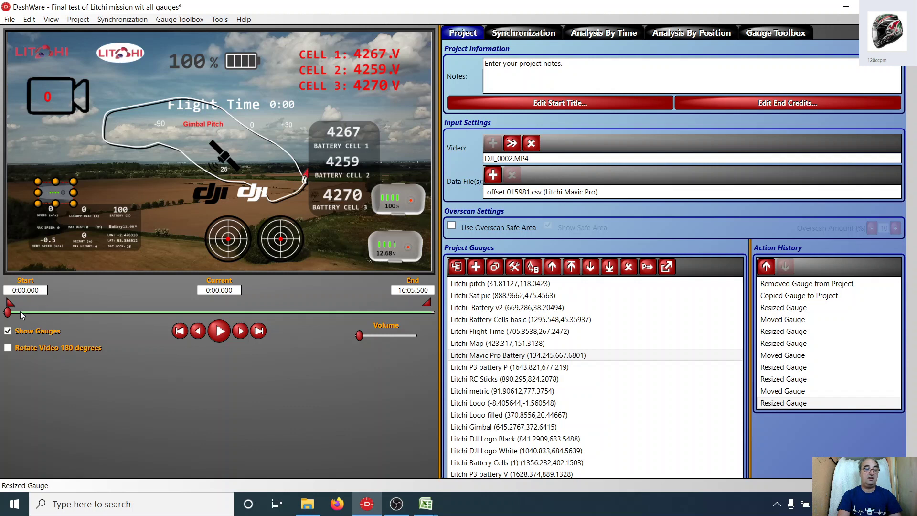
pyautogui.moveTo(24, 314); pyautogui.dragTo(209, 322)
# Shrink the Litchi Map gauge on the drone video
pyautogui.click(170, 123)
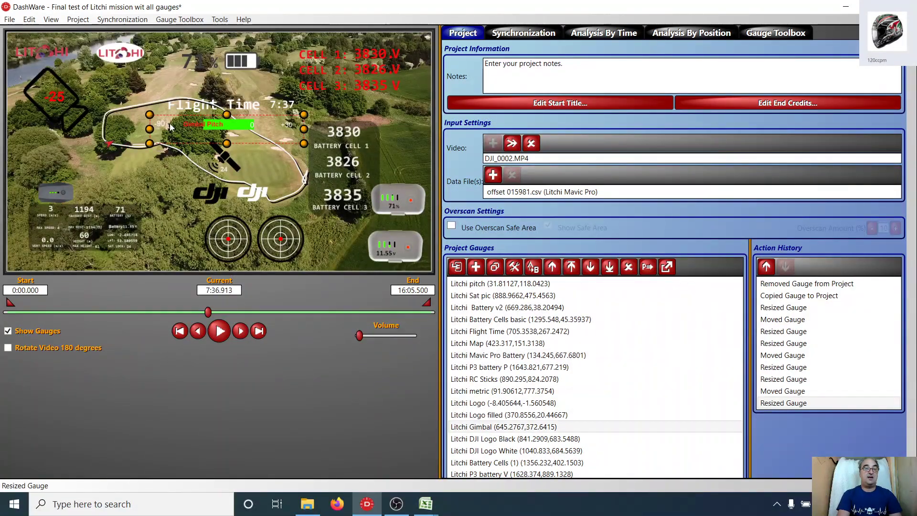
pyautogui.click(133, 112)
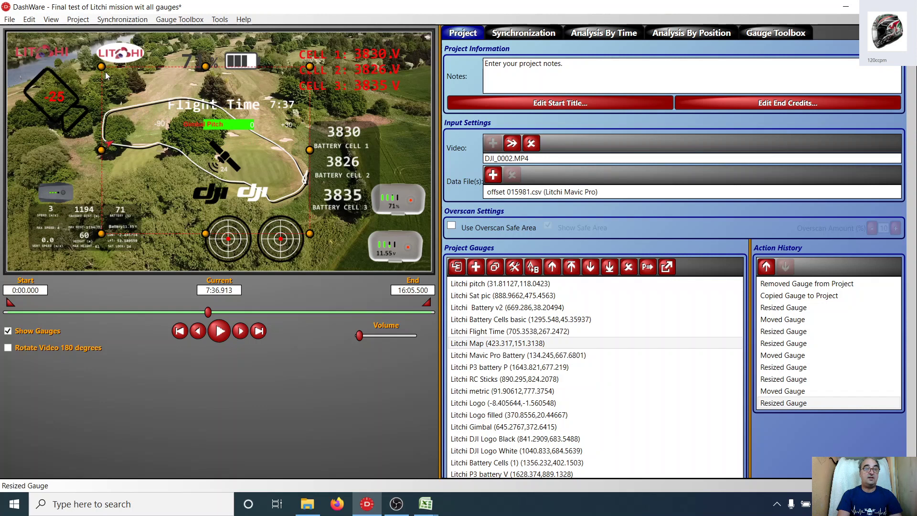
pyautogui.moveTo(102, 66); pyautogui.dragTo(161, 141)
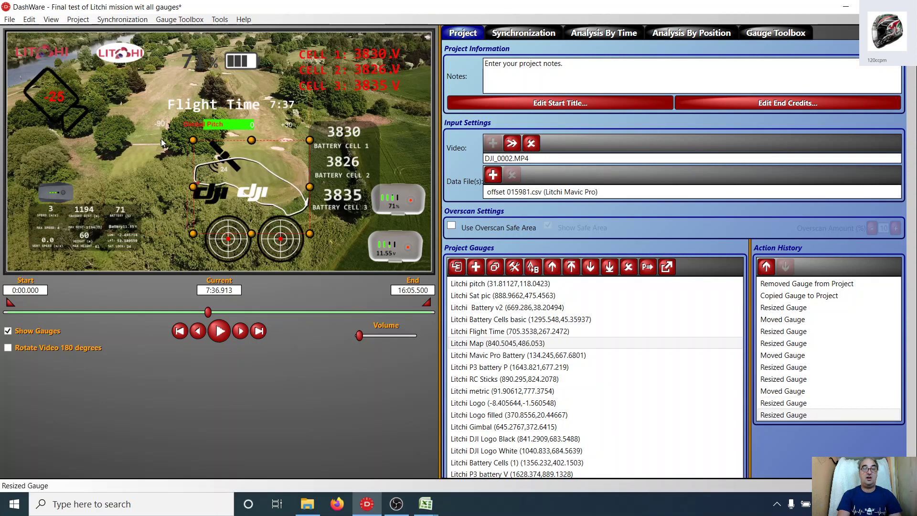
# Enlarge the Litchi metric gauge and rewind the preview to about 5:00
pyautogui.click(108, 224)
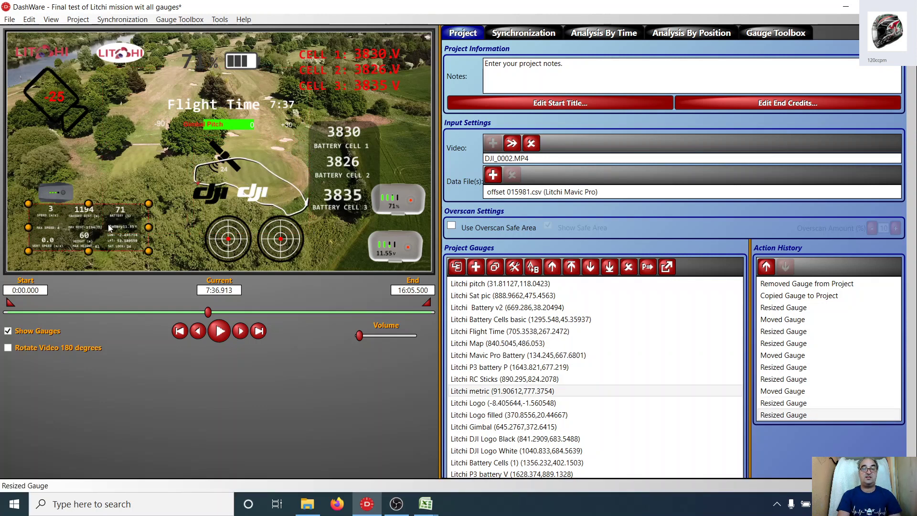
pyautogui.moveTo(149, 204); pyautogui.dragTo(249, 149)
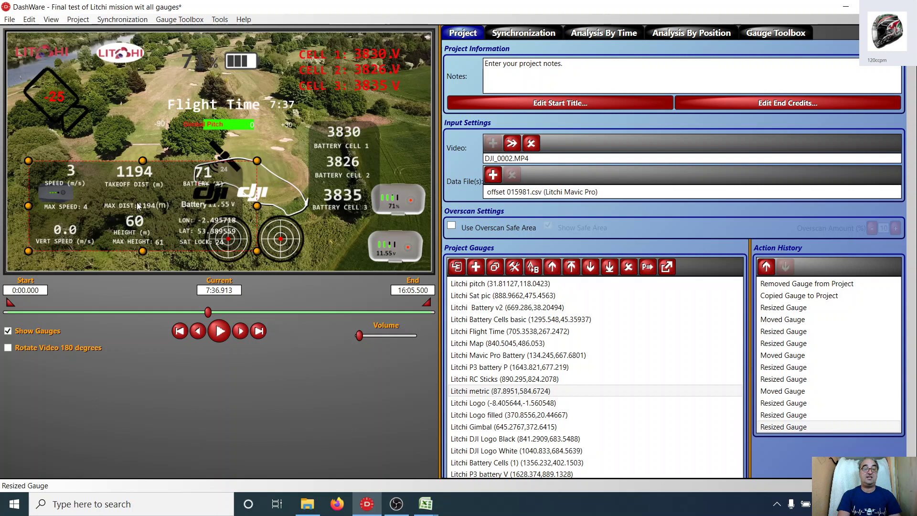
pyautogui.moveTo(208, 312); pyautogui.dragTo(176, 313)
pyautogui.click(140, 312)
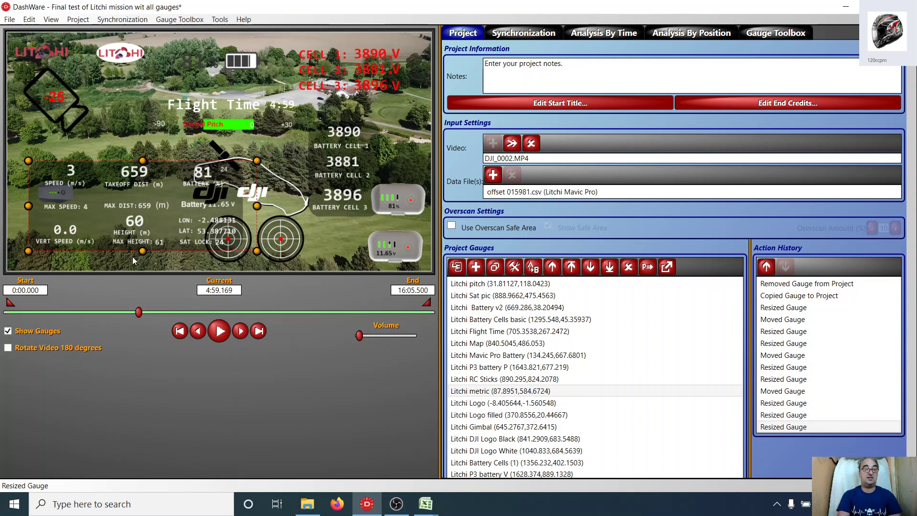
pyautogui.click(138, 312)
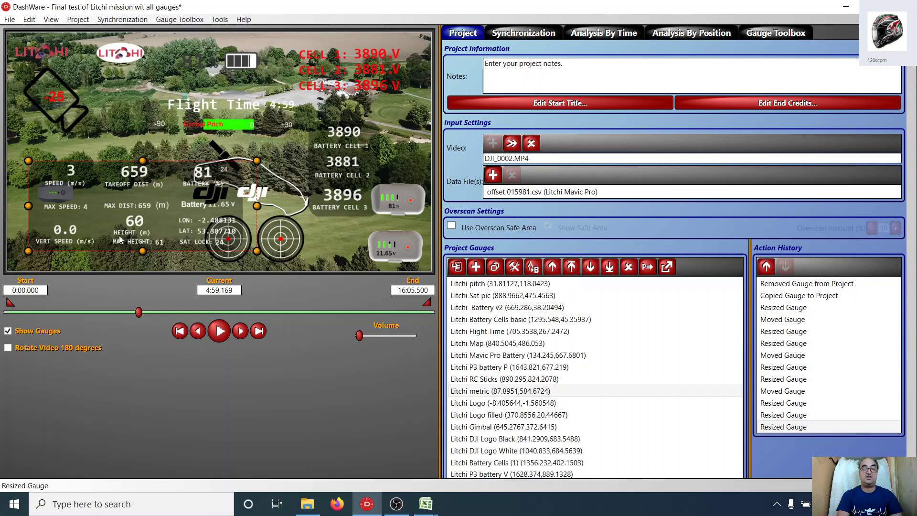
pyautogui.moveTo(425, 510)
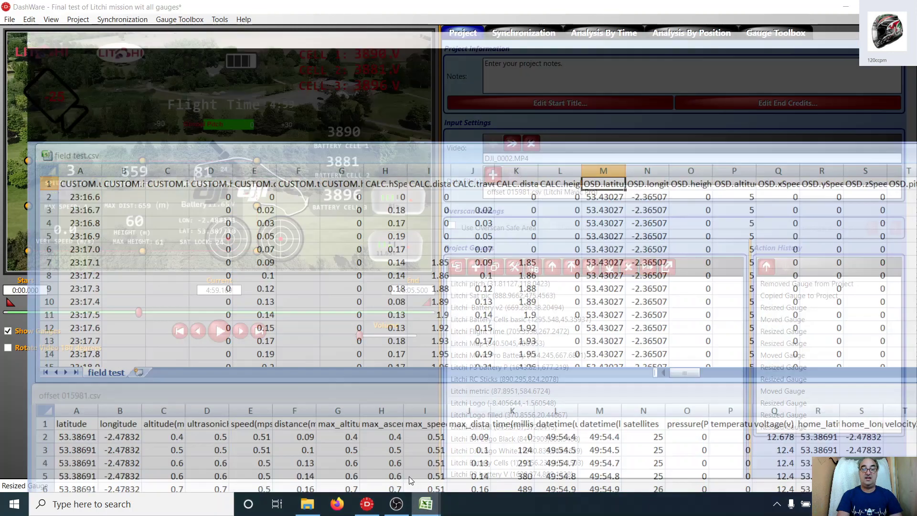
pyautogui.click(409, 476)
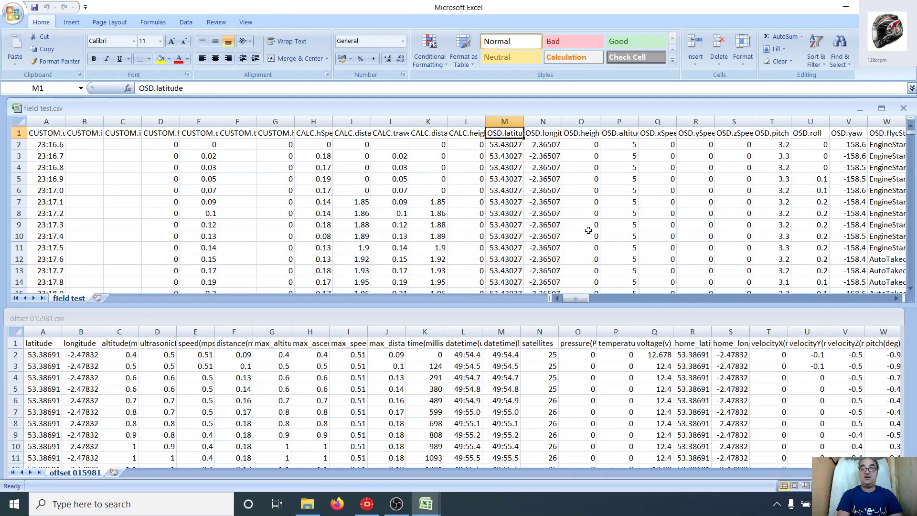
pyautogui.moveTo(577, 298); pyautogui.dragTo(623, 299)
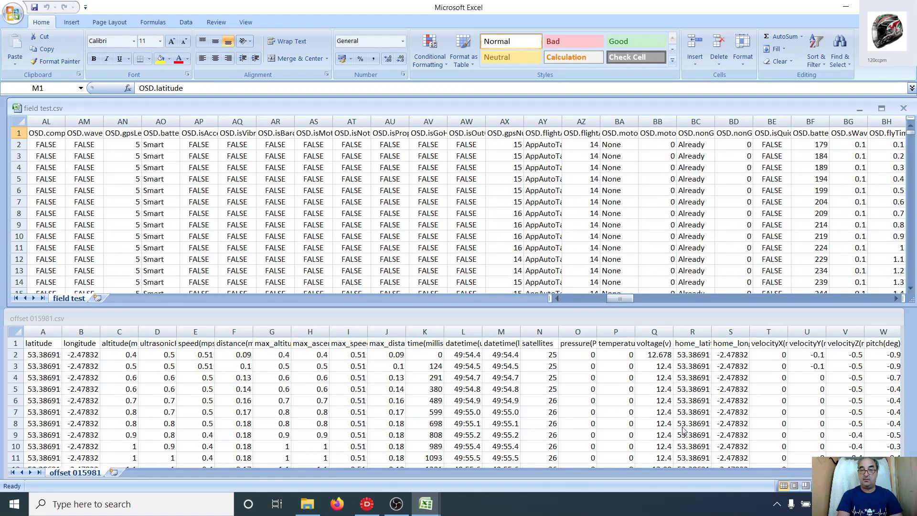
pyautogui.click(670, 316)
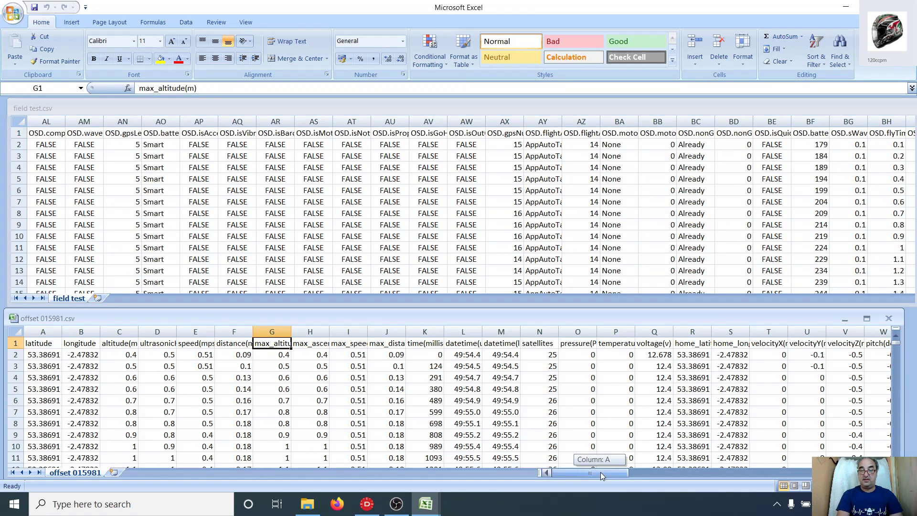
pyautogui.moveTo(600, 472); pyautogui.dragTo(626, 472)
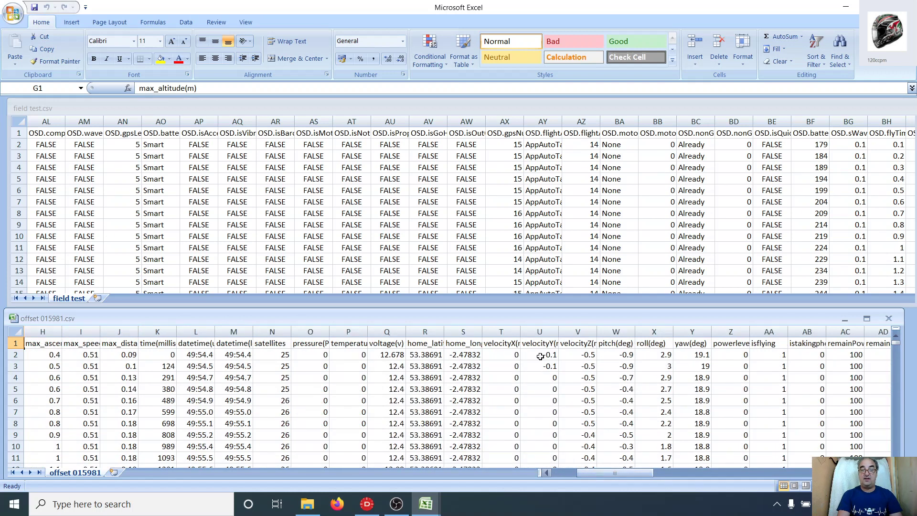
pyautogui.click(513, 343)
pyautogui.click(548, 344)
pyautogui.click(569, 344)
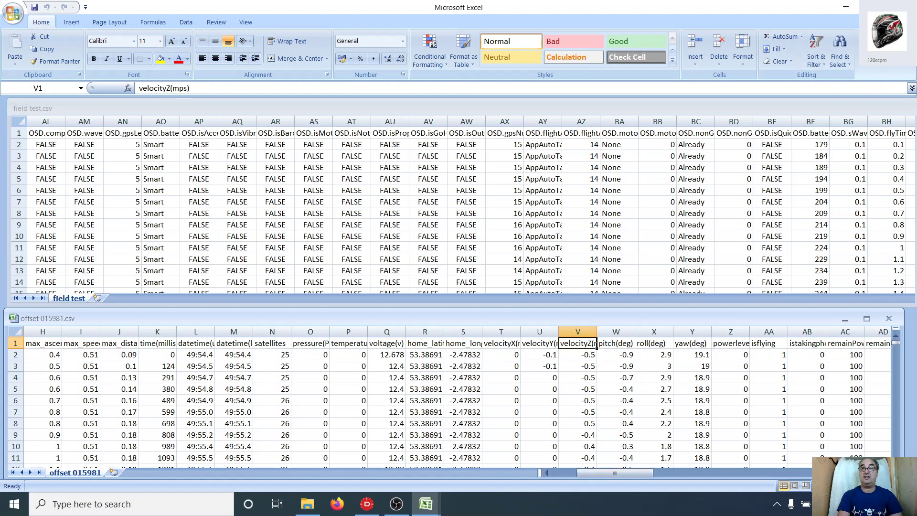
pyautogui.click(857, 4)
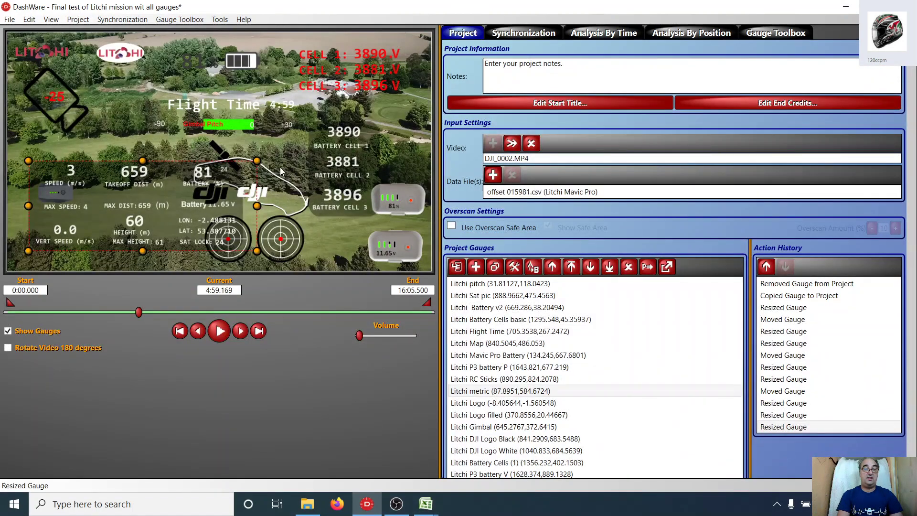
# Shrink the metric gauge to the lower-left corner and move the CELL 1/2/3 readout slightly left
pyautogui.moveTo(257, 160); pyautogui.dragTo(134, 209)
pyautogui.click(337, 158)
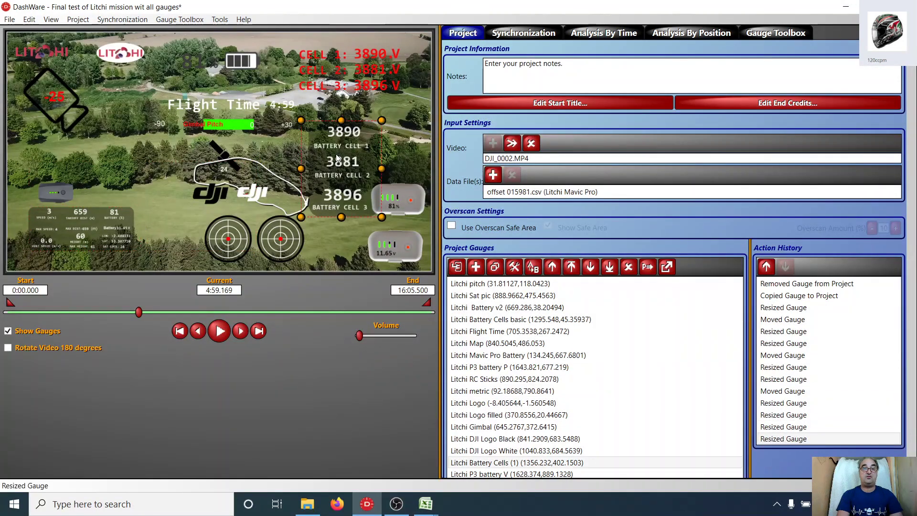
pyautogui.click(359, 81)
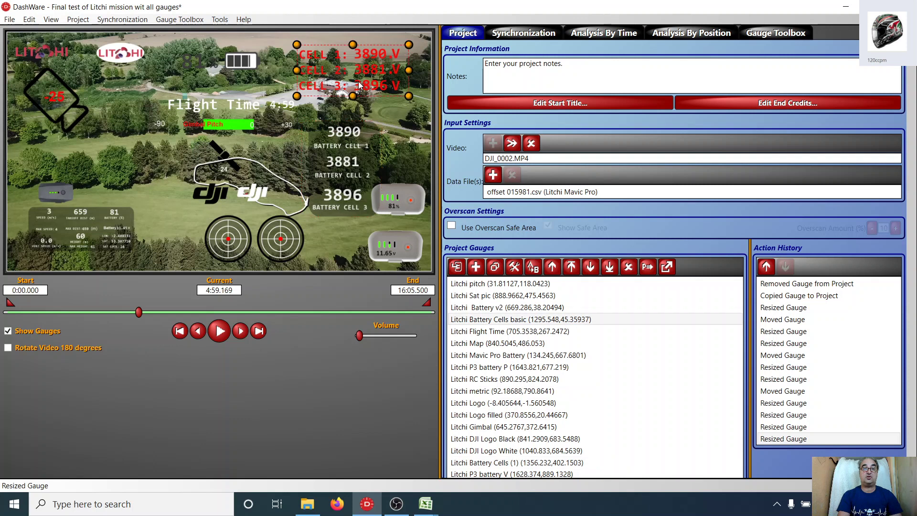
pyautogui.click(227, 124)
pyautogui.click(238, 61)
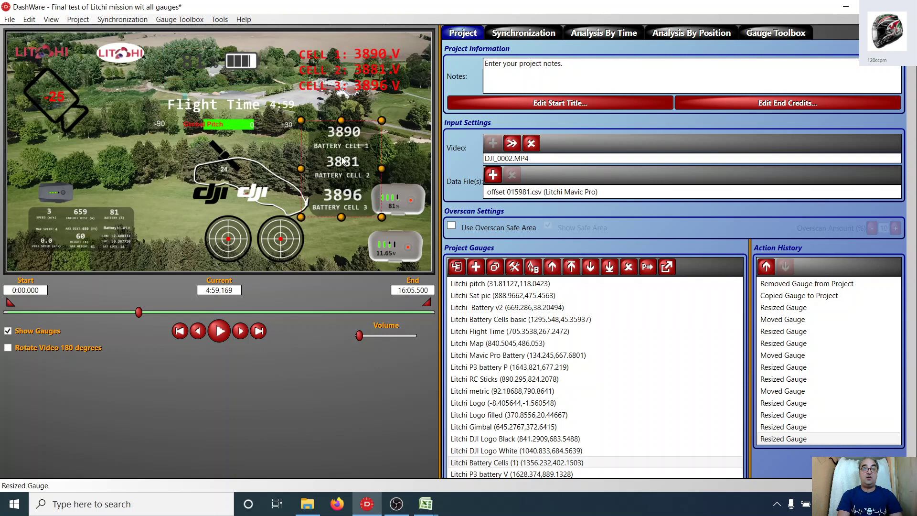
pyautogui.moveTo(344, 161); pyautogui.dragTo(320, 158)
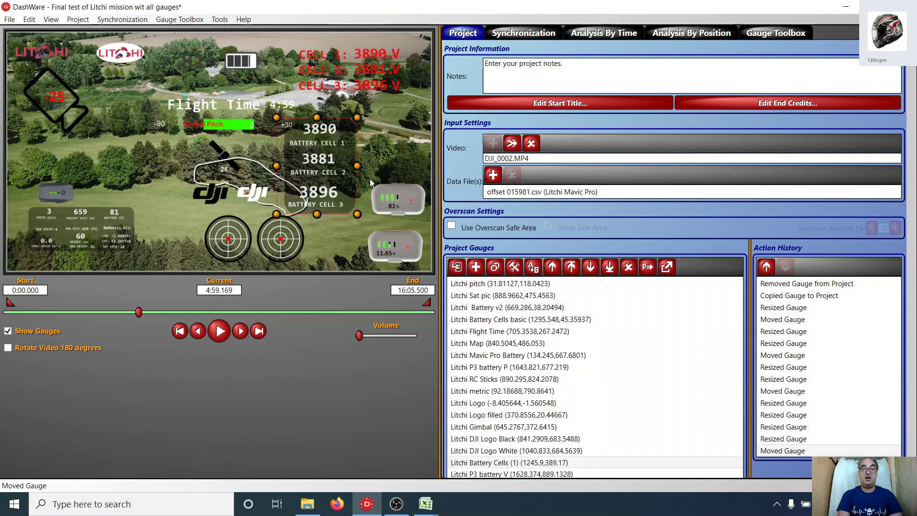
pyautogui.click(408, 206)
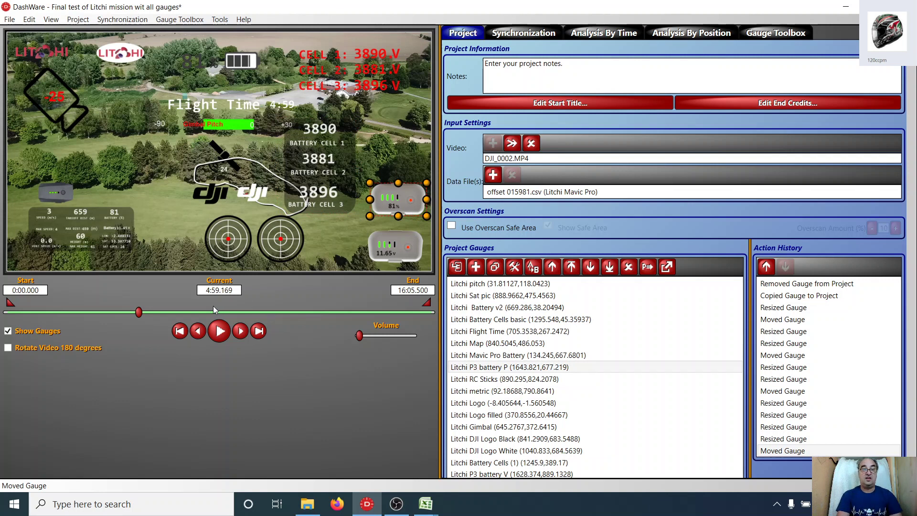
# Select the 11.65v battery and RC Sticks gauges, then advance the preview to 6:24.024
pyautogui.click(388, 253)
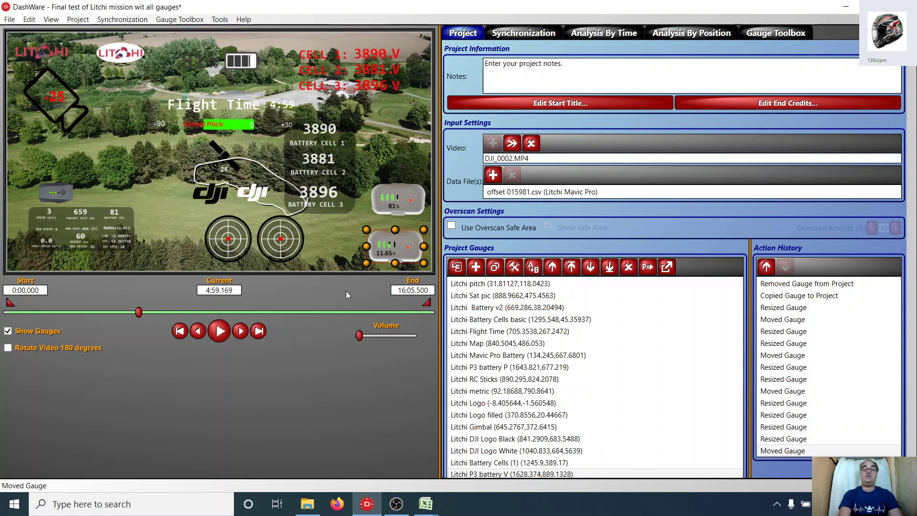
pyautogui.click(267, 245)
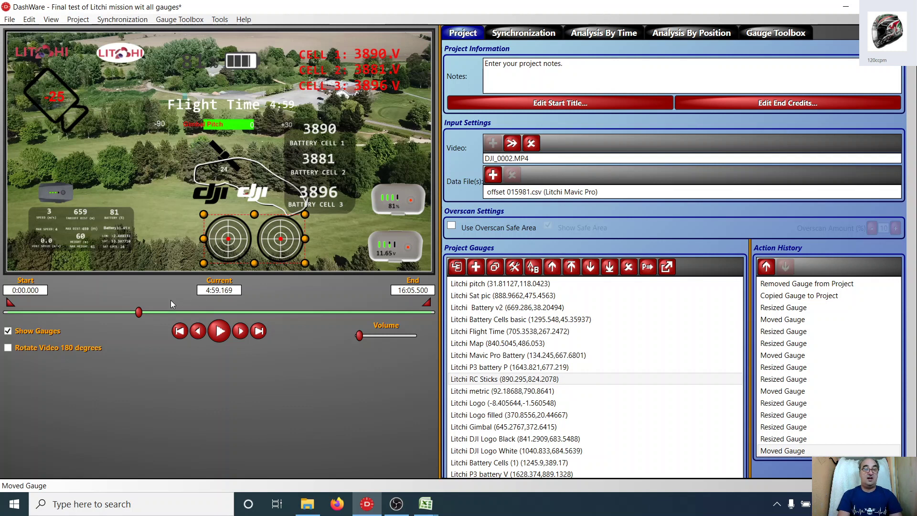
pyautogui.moveTo(144, 309); pyautogui.dragTo(337, 323)
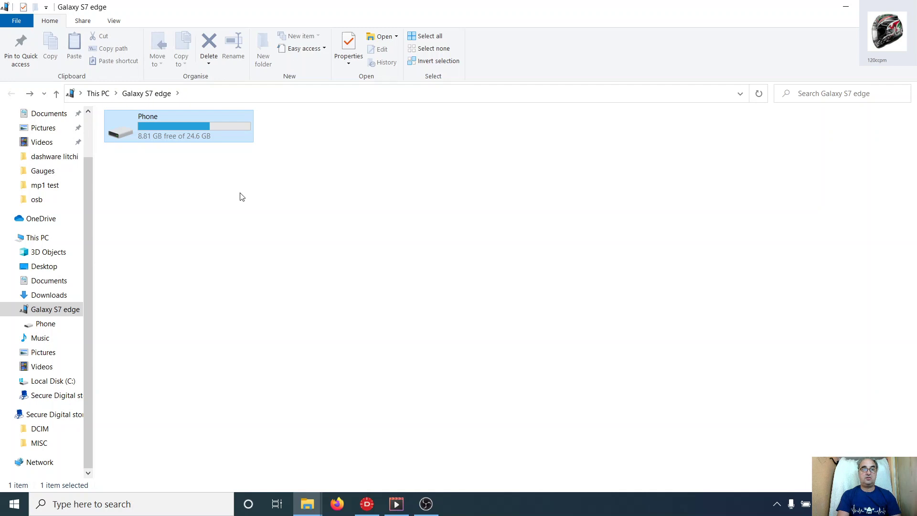
# Browse Phone > LitchiApp > flightlogs and select the first of the six v2.csv logs
pyautogui.doubleClick(184, 134)
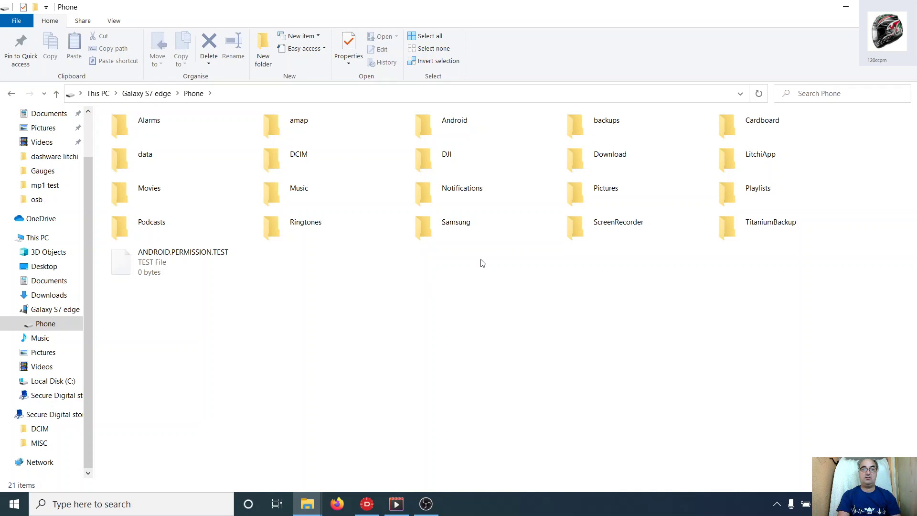
pyautogui.doubleClick(747, 165)
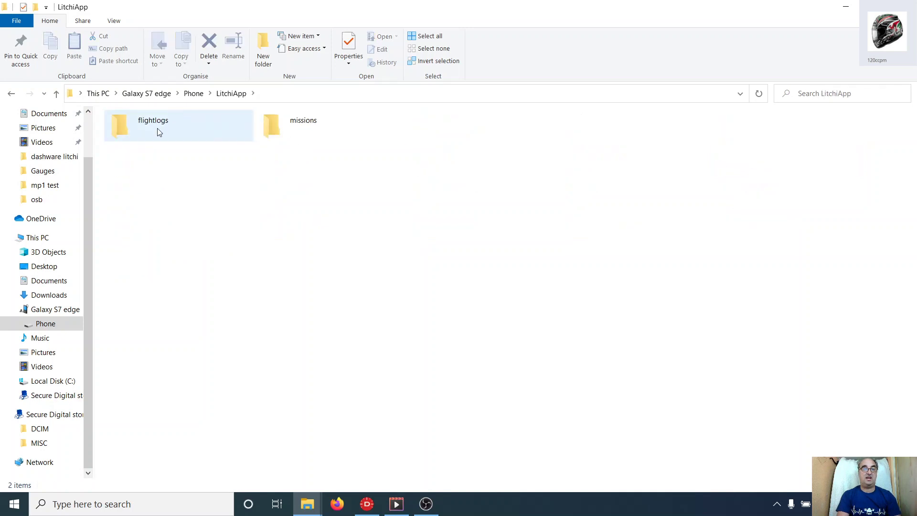
pyautogui.doubleClick(159, 132)
pyautogui.click(195, 135)
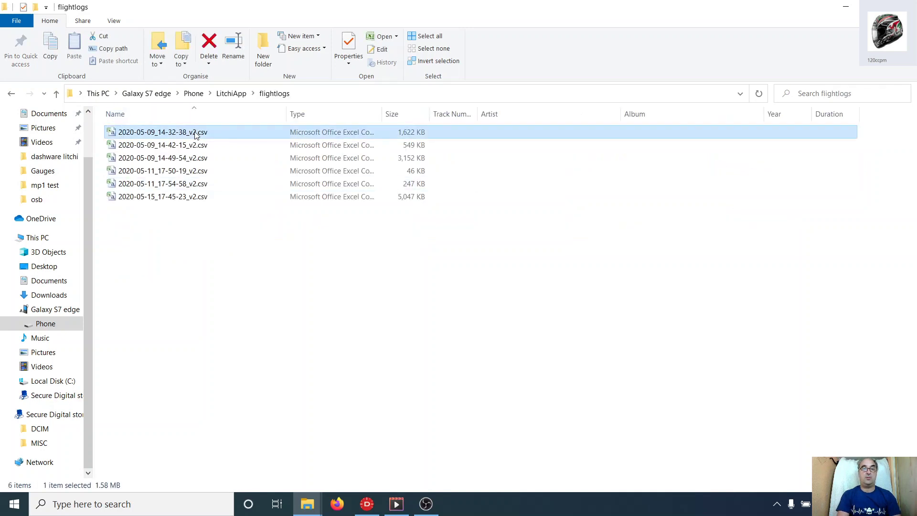